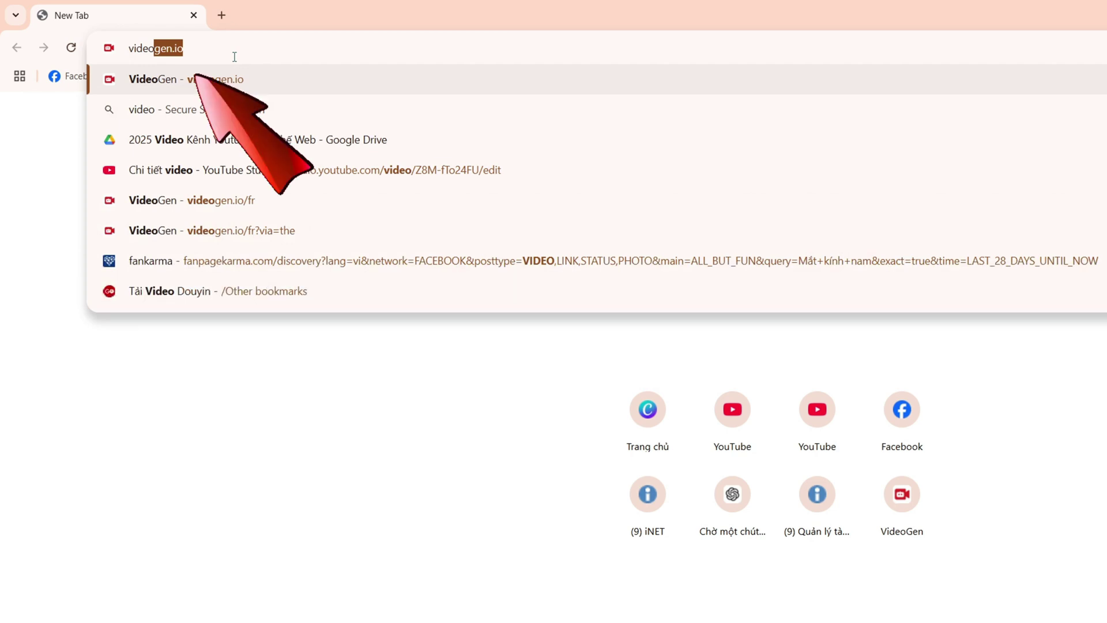
Finish entering videogen.io in Chrome's address bar to load the VideoGen dashboard
{"action": "type", "text": "gen.io"}
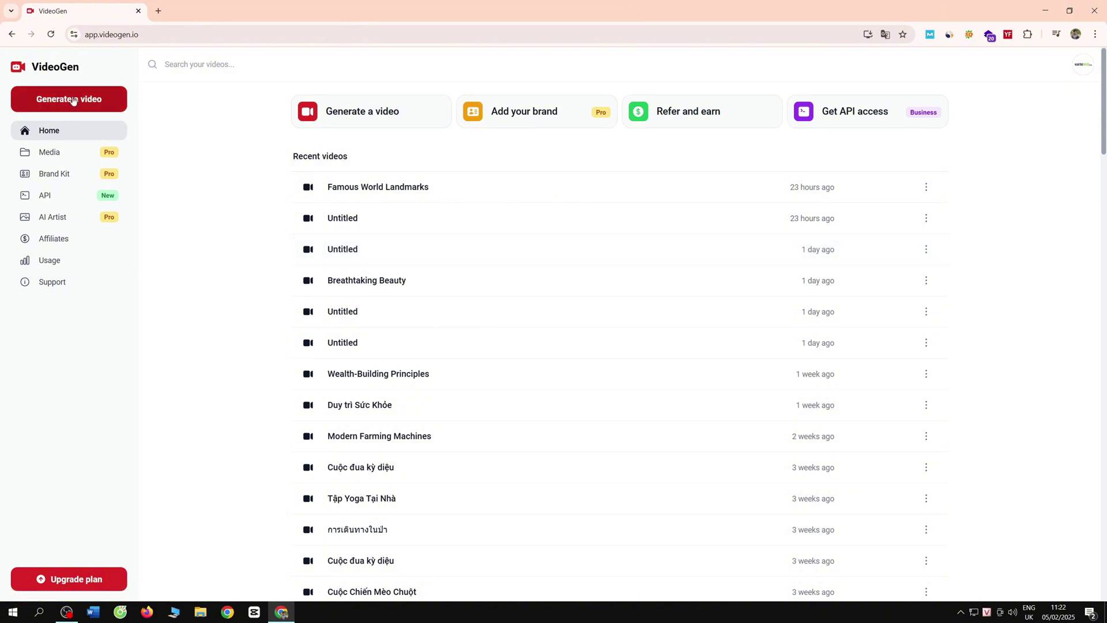
Start a new English video at Short length with the idea 'Top best foods for you every day'
{"action": "left_click", "coordinate": [74, 100]}
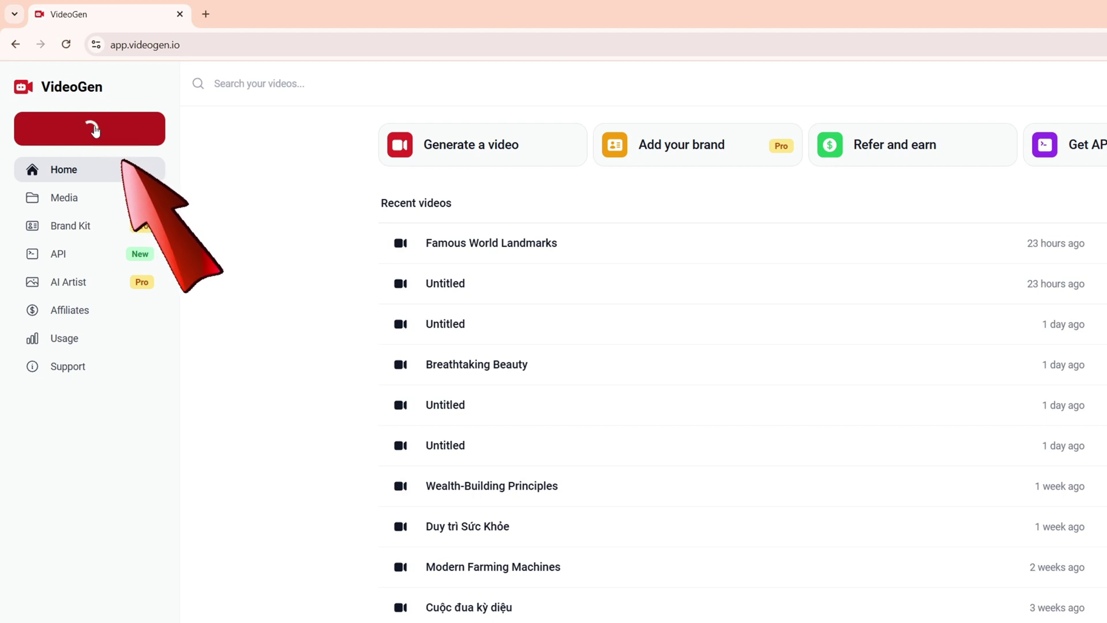
{"action": "left_click", "coordinate": [380, 345]}
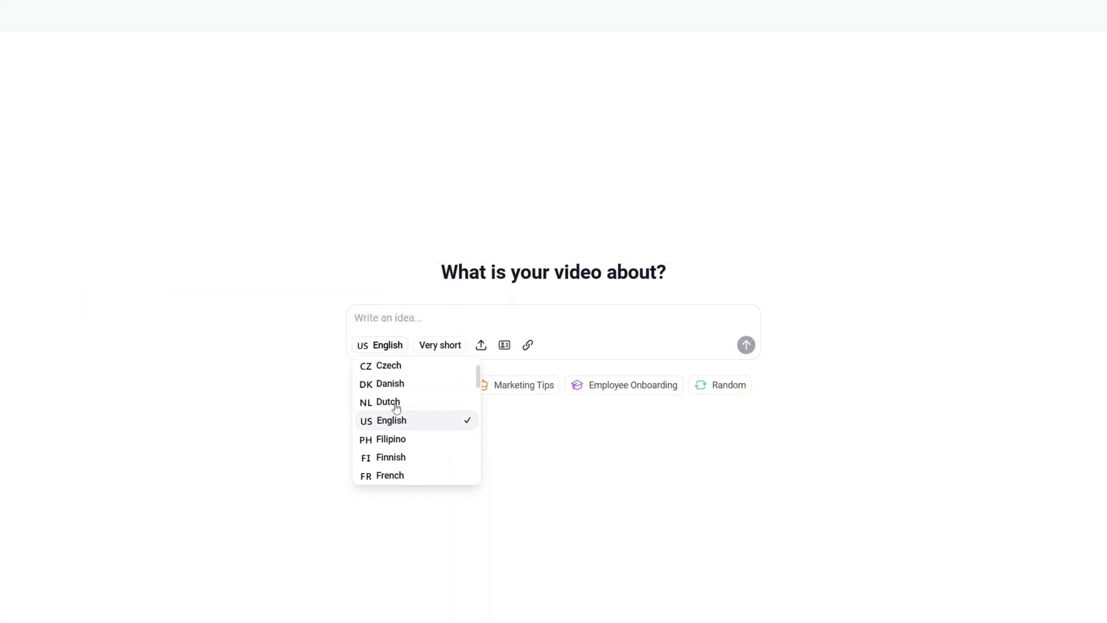
{"action": "scroll", "coordinate": [397, 457], "scroll_direction": "down", "scroll_amount": 8}
{"action": "scroll", "coordinate": [417, 427], "scroll_direction": "up", "scroll_amount": 10}
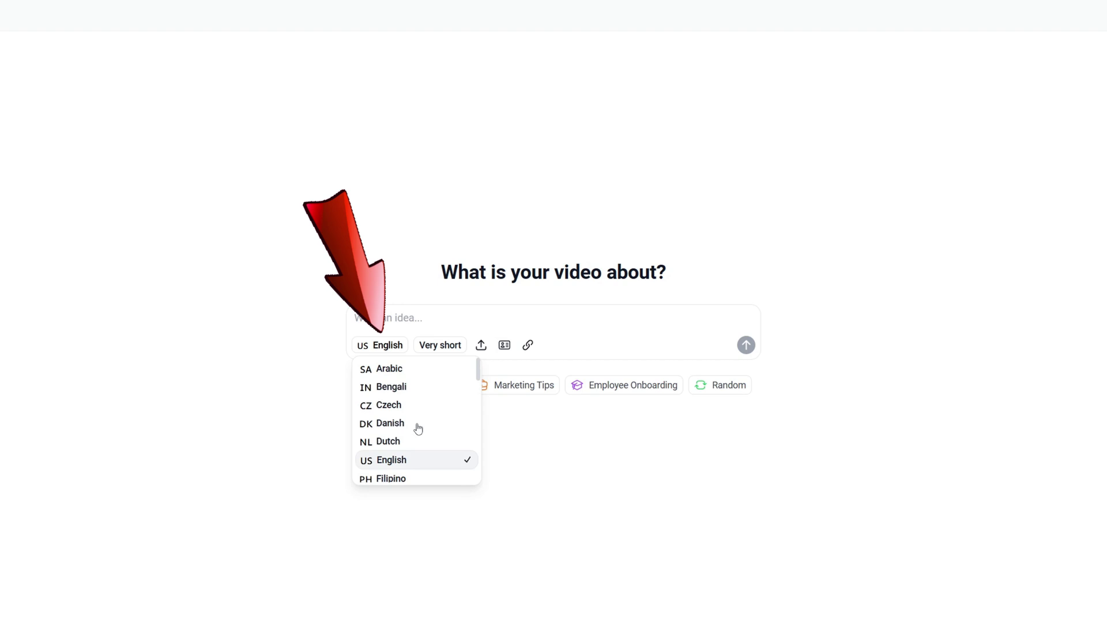
{"action": "left_click", "coordinate": [403, 462]}
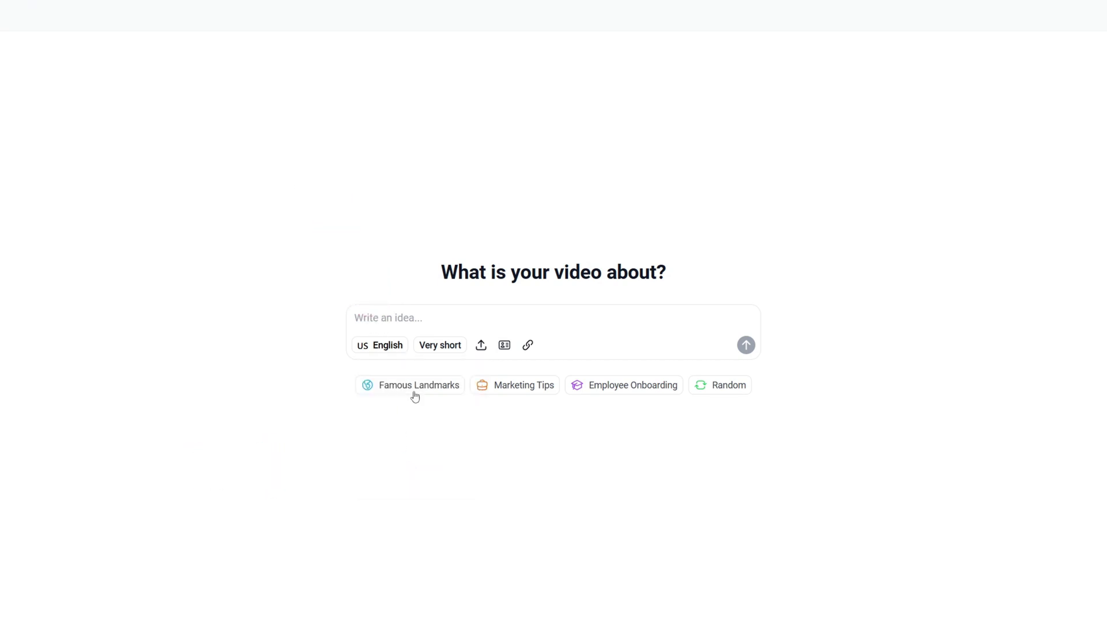
{"action": "left_click", "coordinate": [440, 348]}
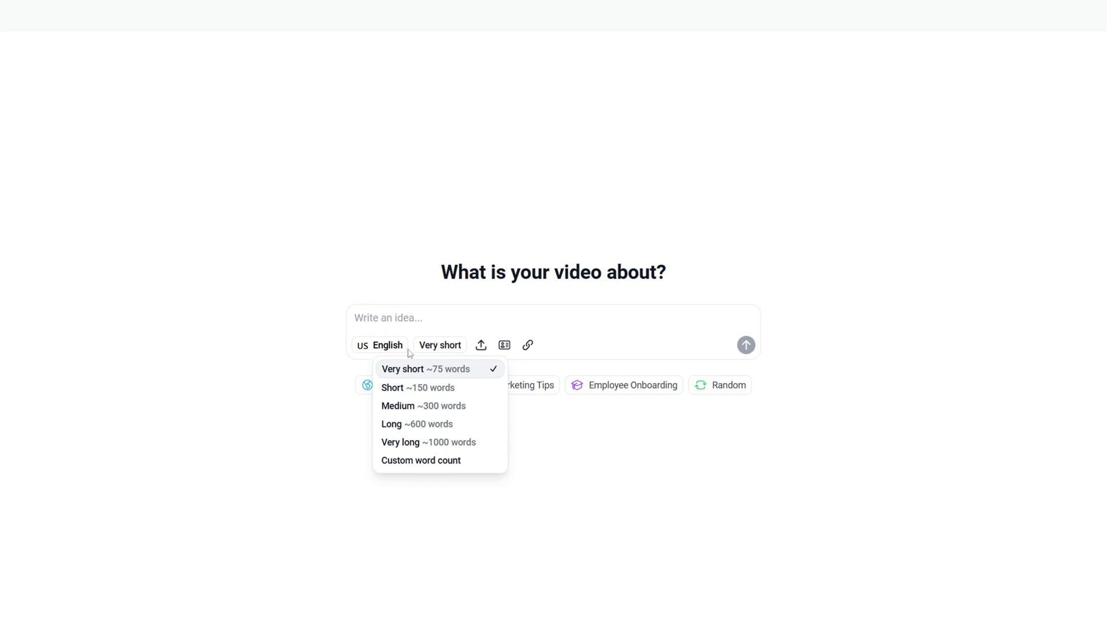
{"action": "left_click", "coordinate": [429, 391]}
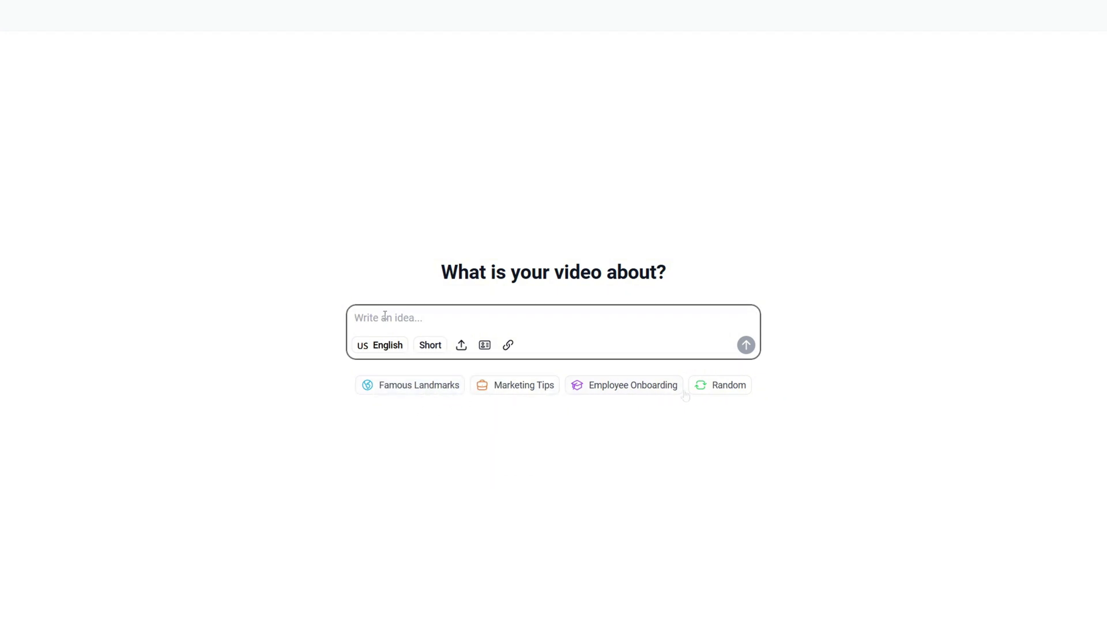
{"action": "type", "text": "Top best foods for you every day"}
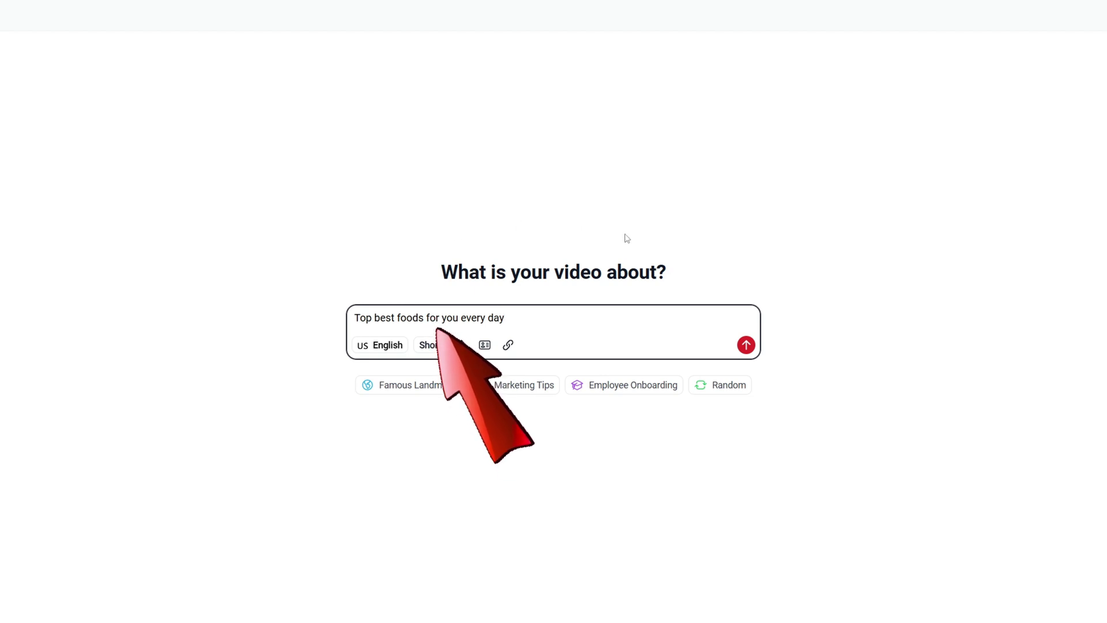
Generate the healthy-foods script from the submitted idea
{"action": "left_click", "coordinate": [746, 345]}
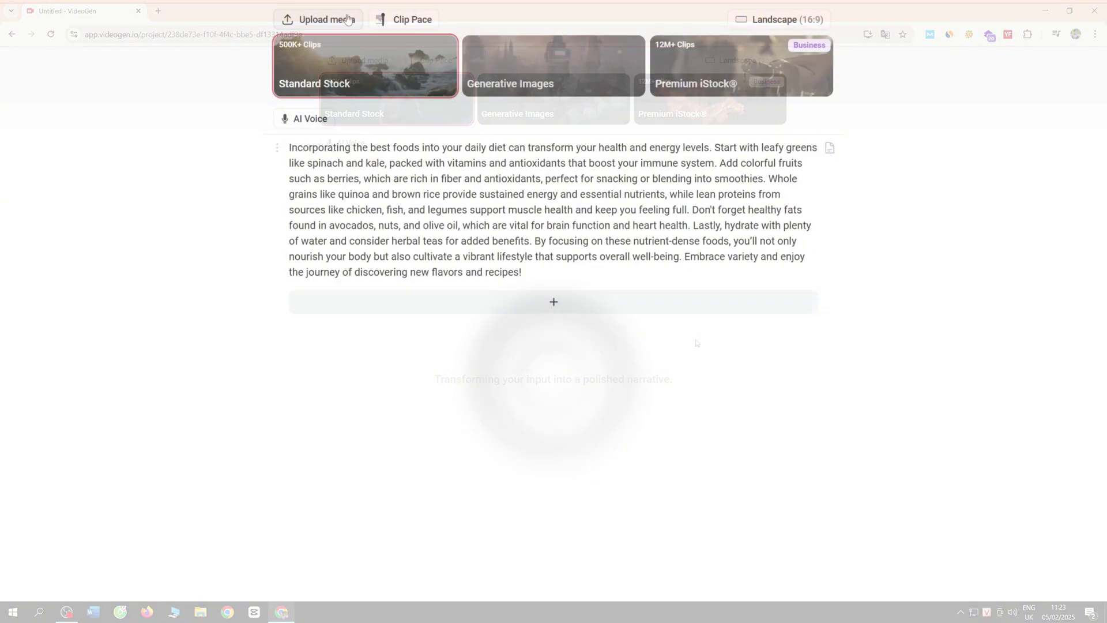
{"action": "left_click", "coordinate": [348, 19]}
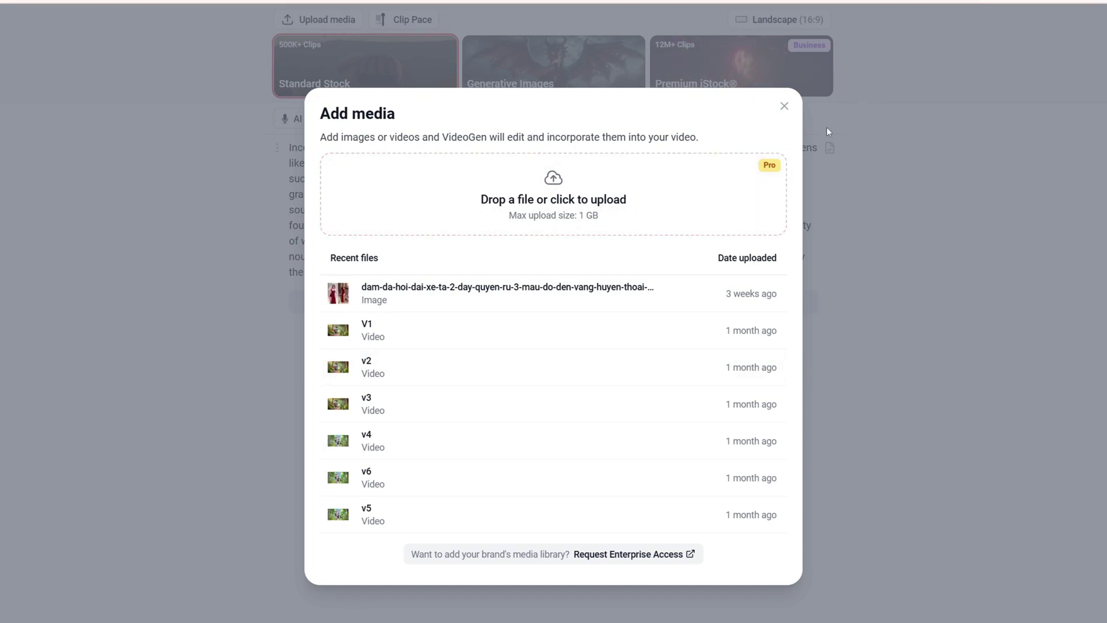
{"action": "left_click", "coordinate": [784, 105]}
Switch the video's aspect ratio to Portrait (9:16)
{"action": "left_click", "coordinate": [791, 24]}
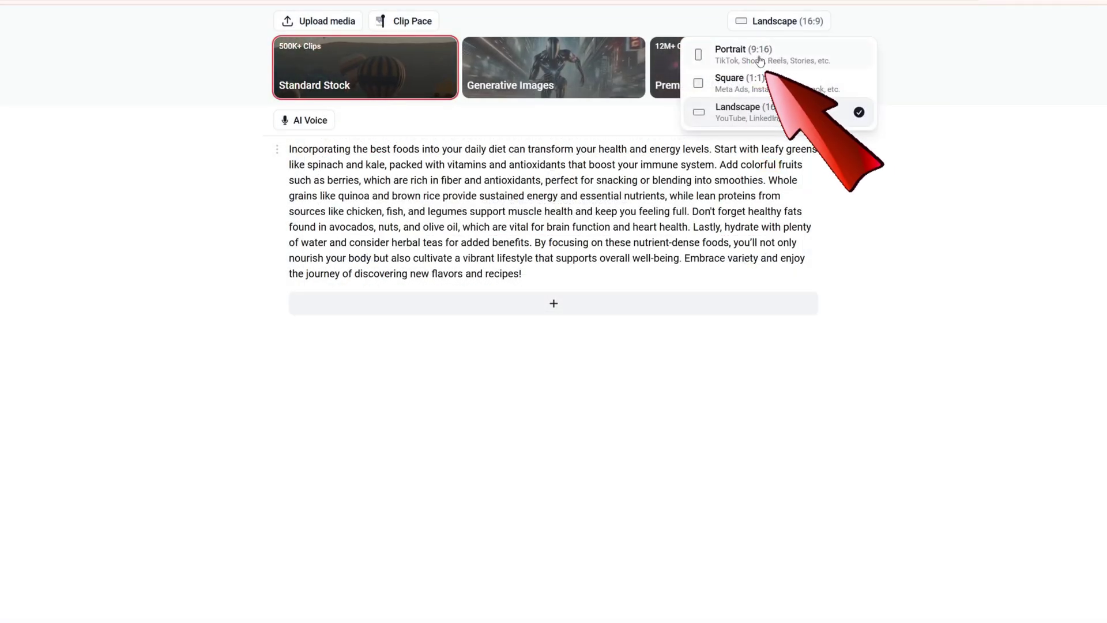
{"action": "left_click", "coordinate": [798, 58]}
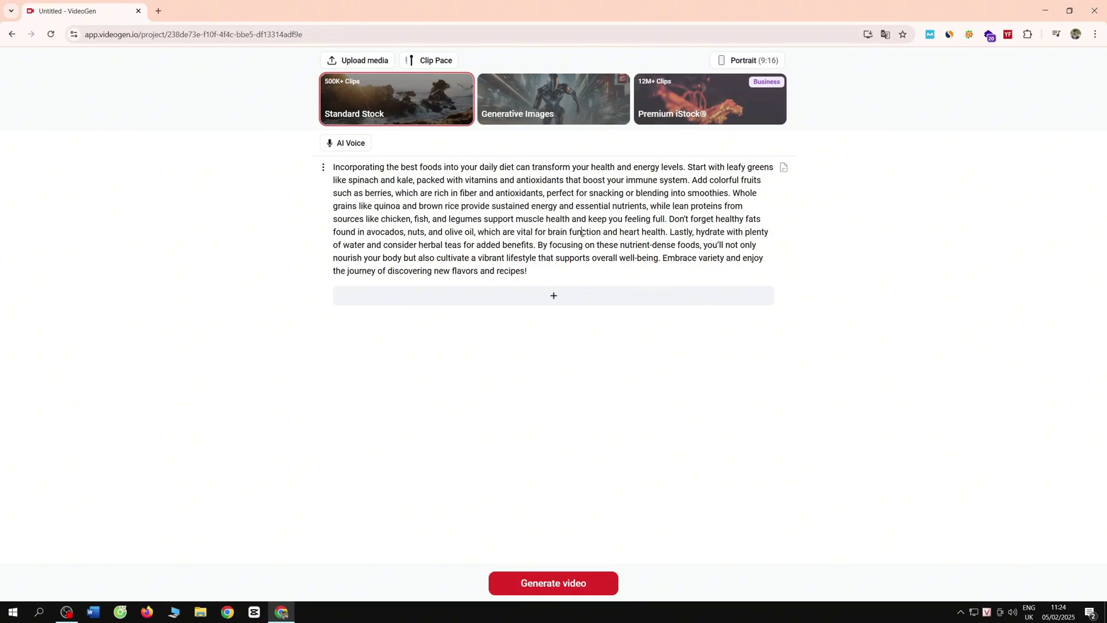
{"action": "left_click_drag", "start_coordinate": [548, 271], "coordinate": [327, 157]}
{"action": "left_click", "coordinate": [337, 168]}
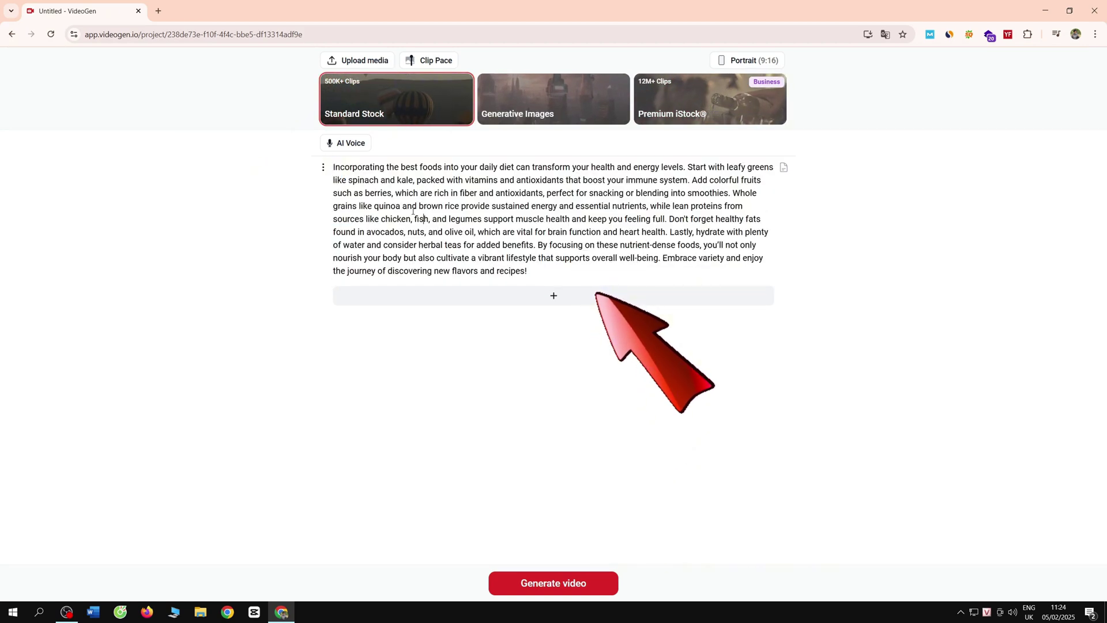
Preview Raju, Stuart, Adam, Lulu, Nala, Randall and Matilda voices, settling on Winston
{"action": "left_click", "coordinate": [348, 145]}
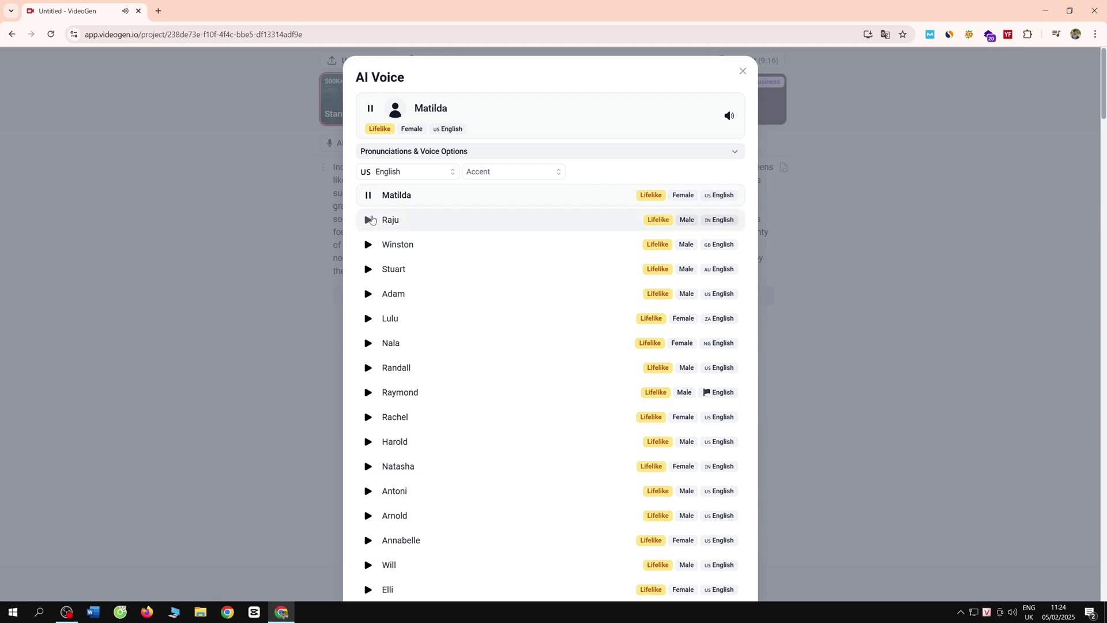
{"action": "left_click", "coordinate": [369, 220]}
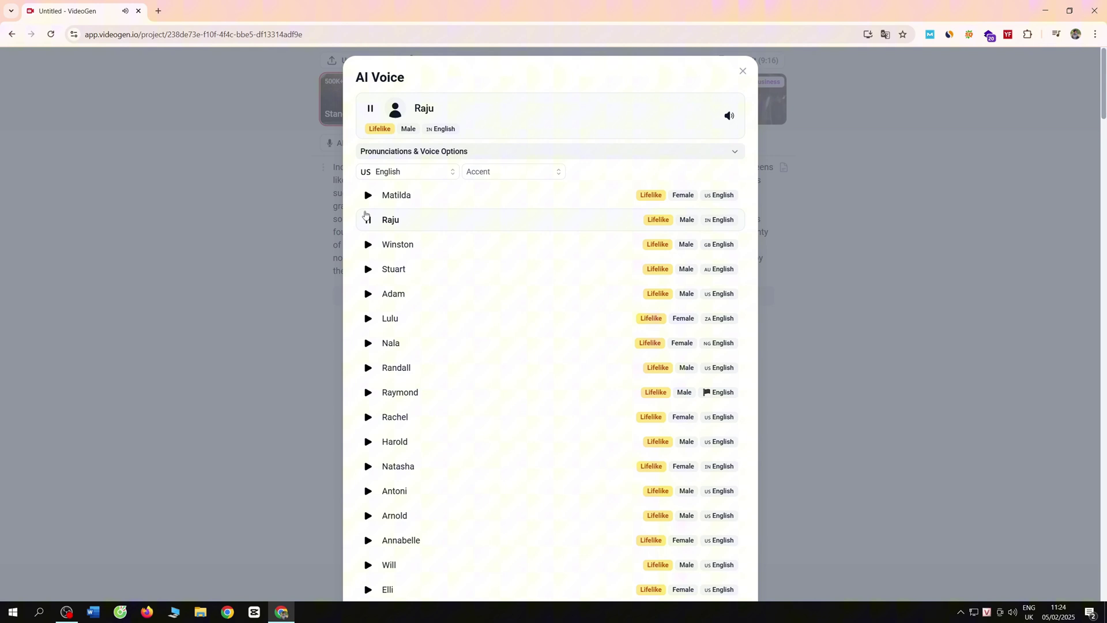
{"action": "left_click", "coordinate": [371, 251]}
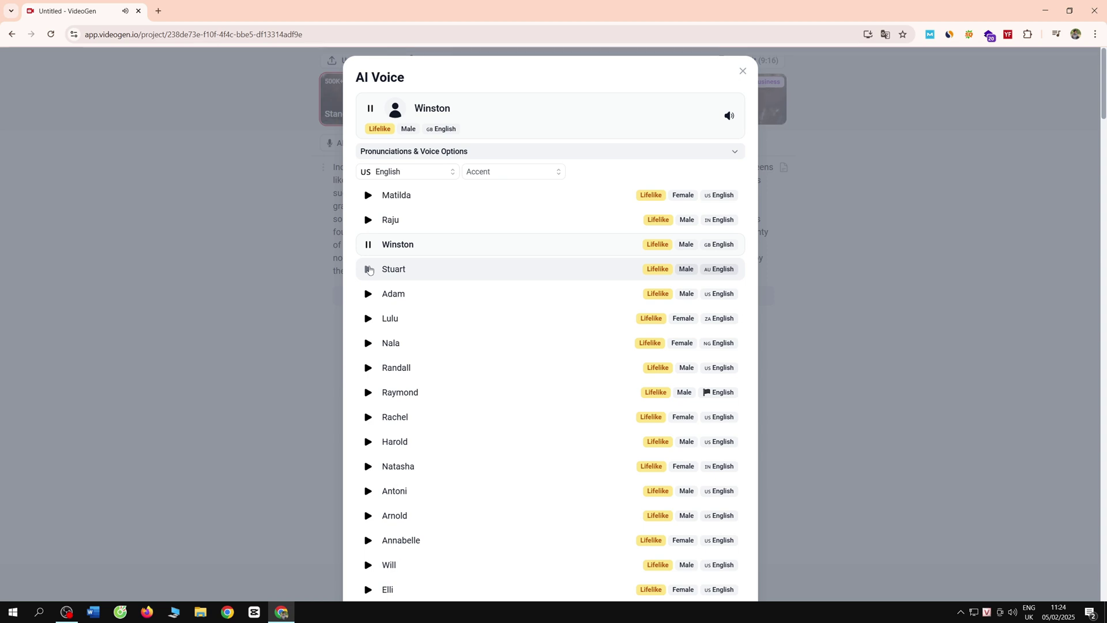
{"action": "left_click", "coordinate": [369, 270]}
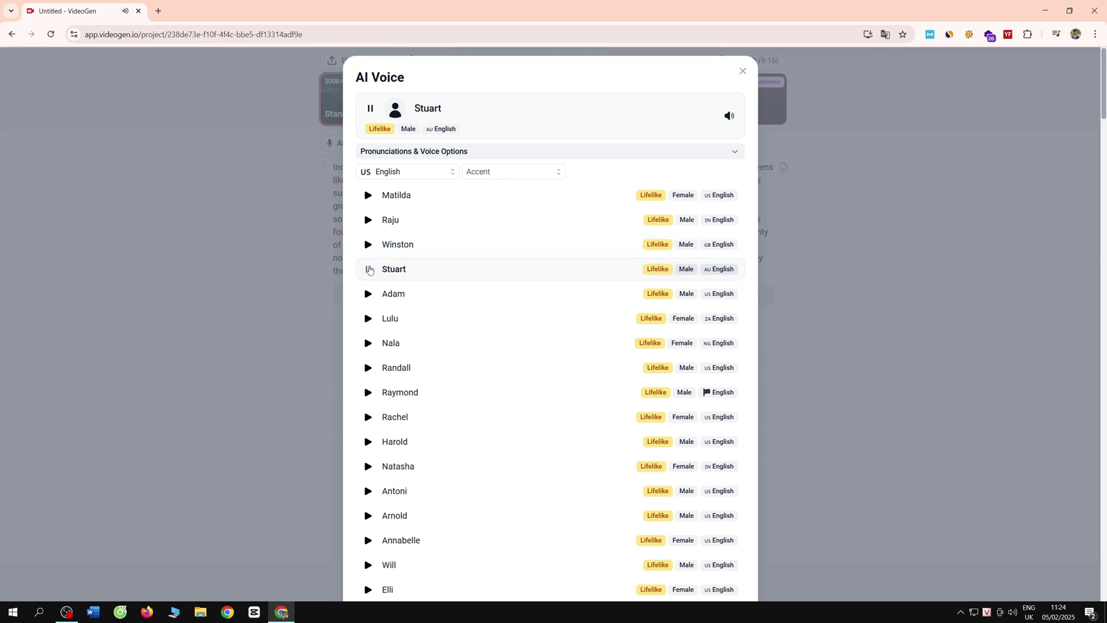
{"action": "left_click", "coordinate": [367, 295]}
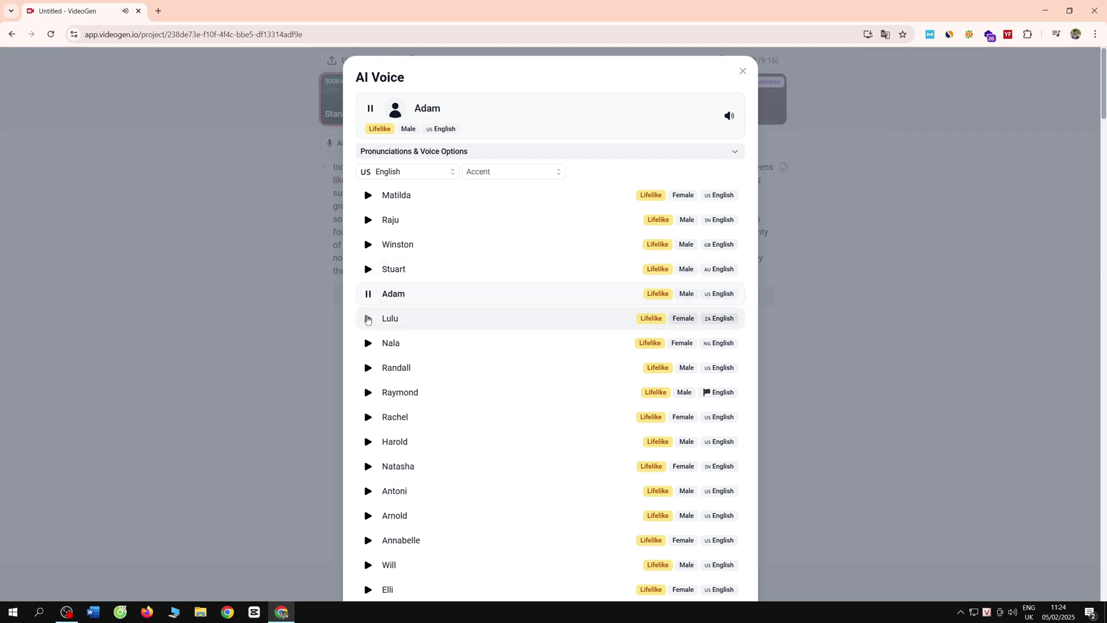
{"action": "left_click", "coordinate": [367, 319]}
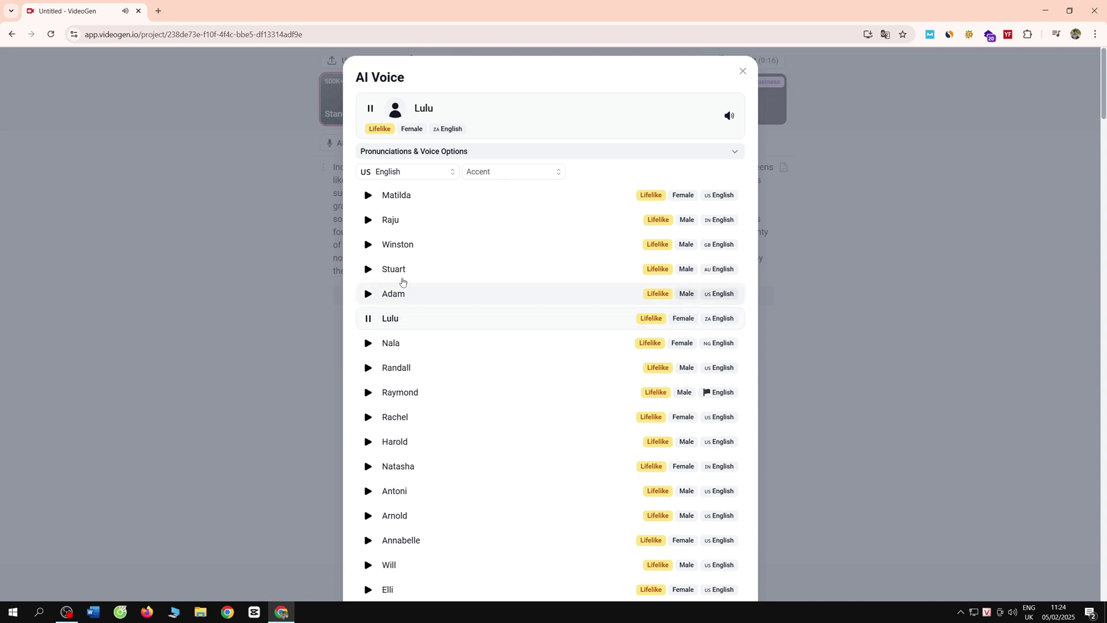
{"action": "left_click", "coordinate": [370, 344]}
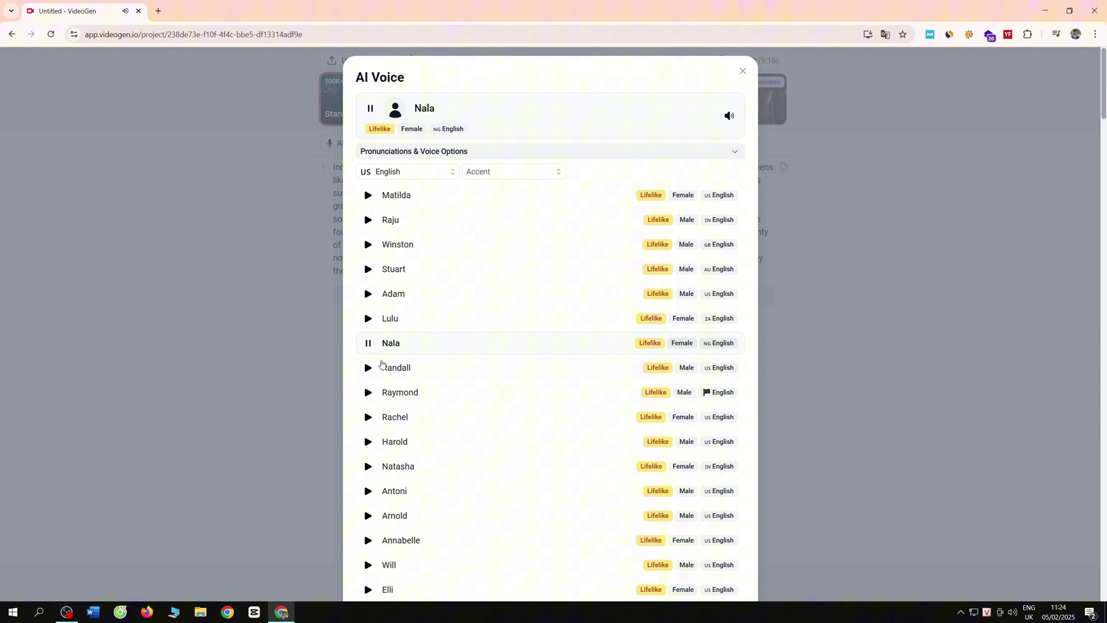
{"action": "left_click", "coordinate": [370, 368]}
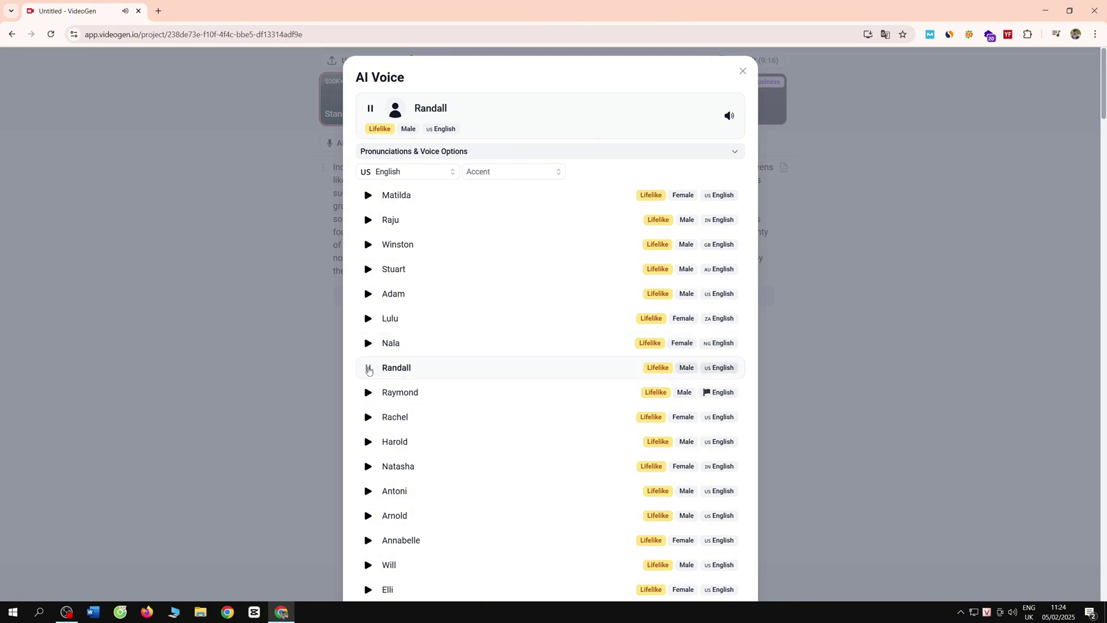
{"action": "left_click", "coordinate": [369, 367]}
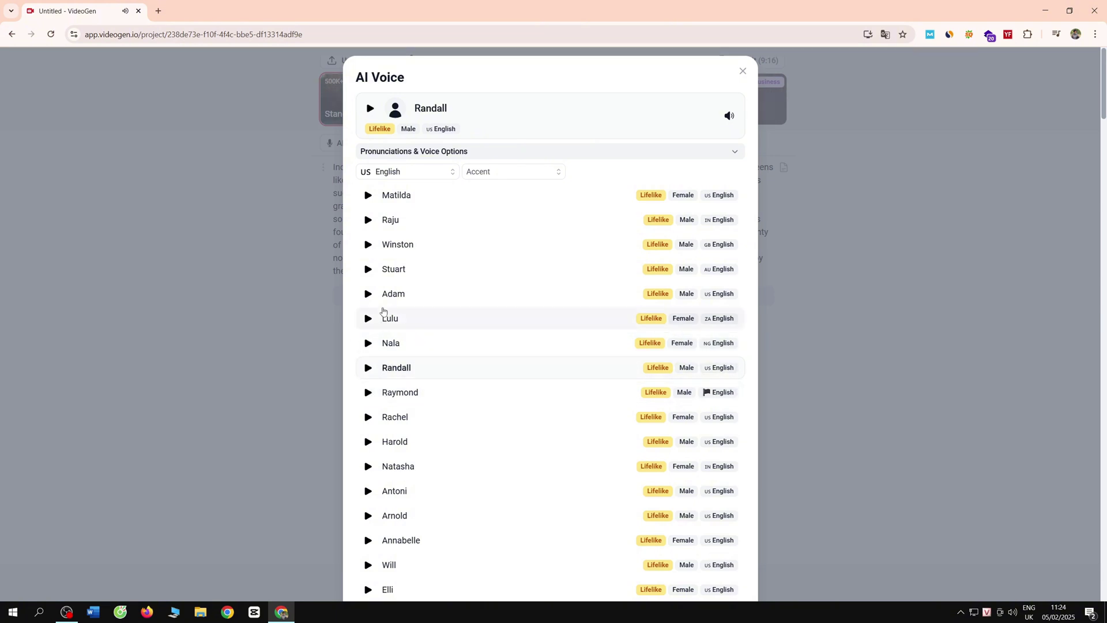
{"action": "left_click", "coordinate": [366, 196]}
{"action": "left_click", "coordinate": [370, 219]}
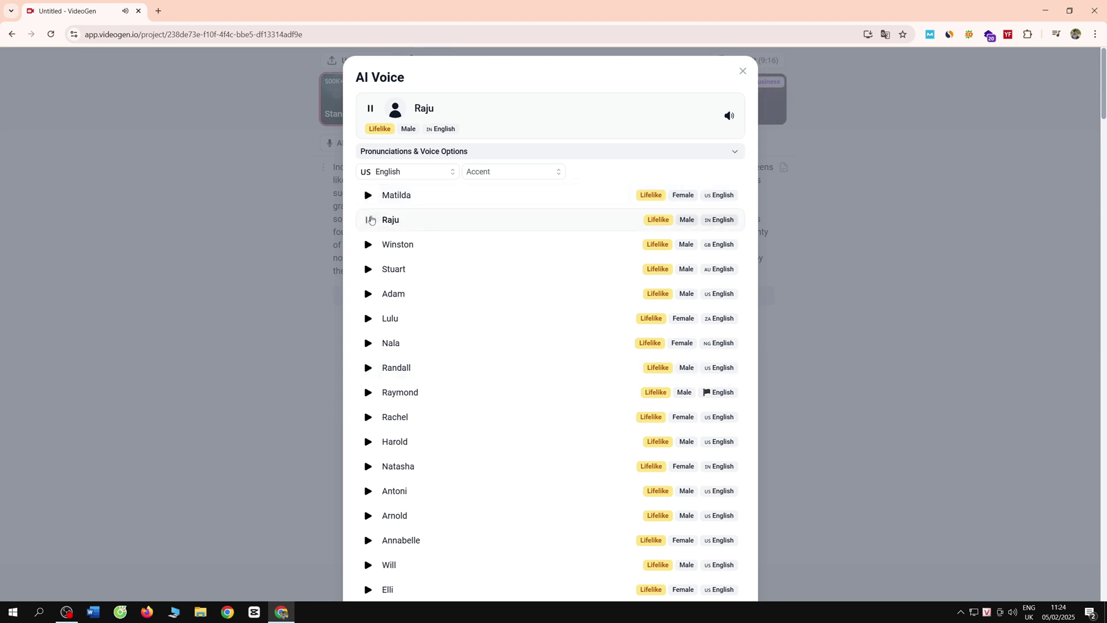
{"action": "left_click", "coordinate": [370, 241]}
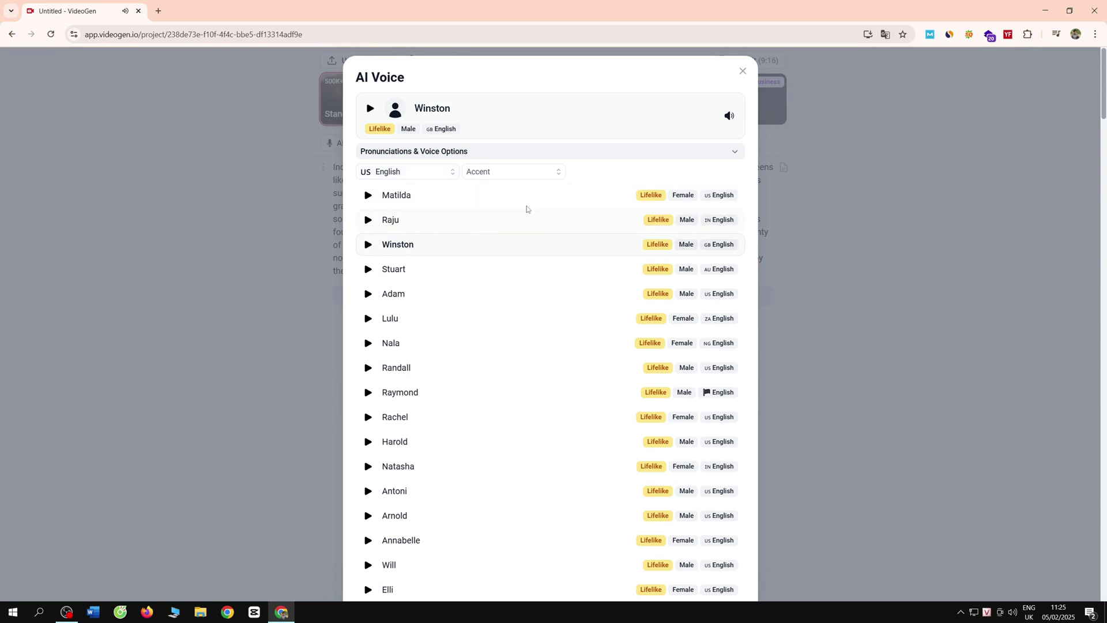
Generate the video with Winston's voice, apply bold white-on-black captions, and play a preview
{"action": "left_click", "coordinate": [743, 71]}
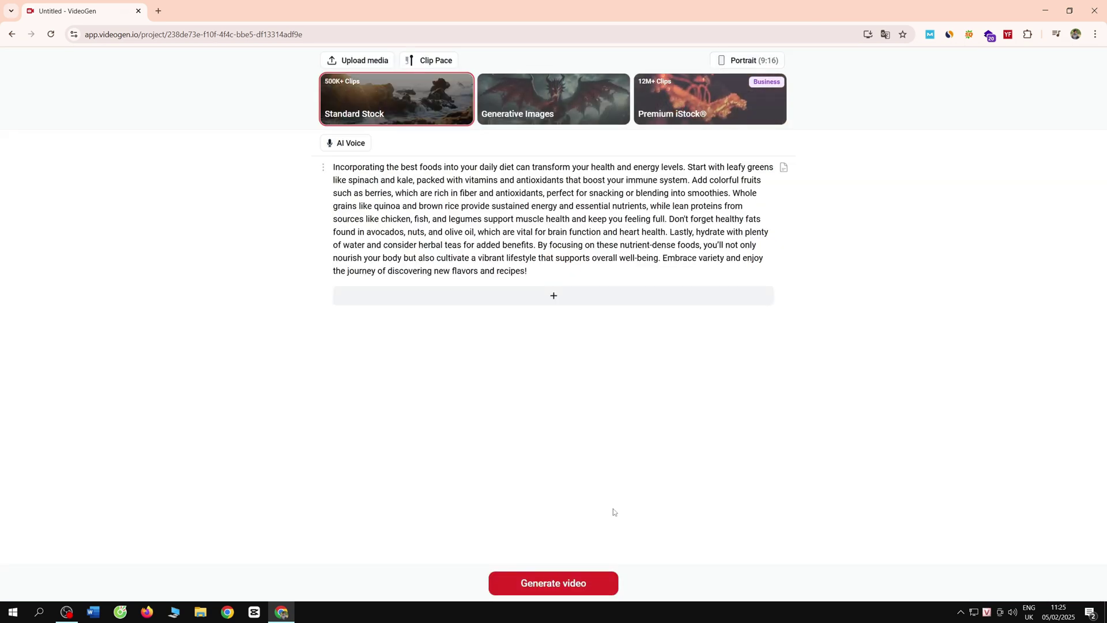
{"action": "left_click", "coordinate": [565, 580]}
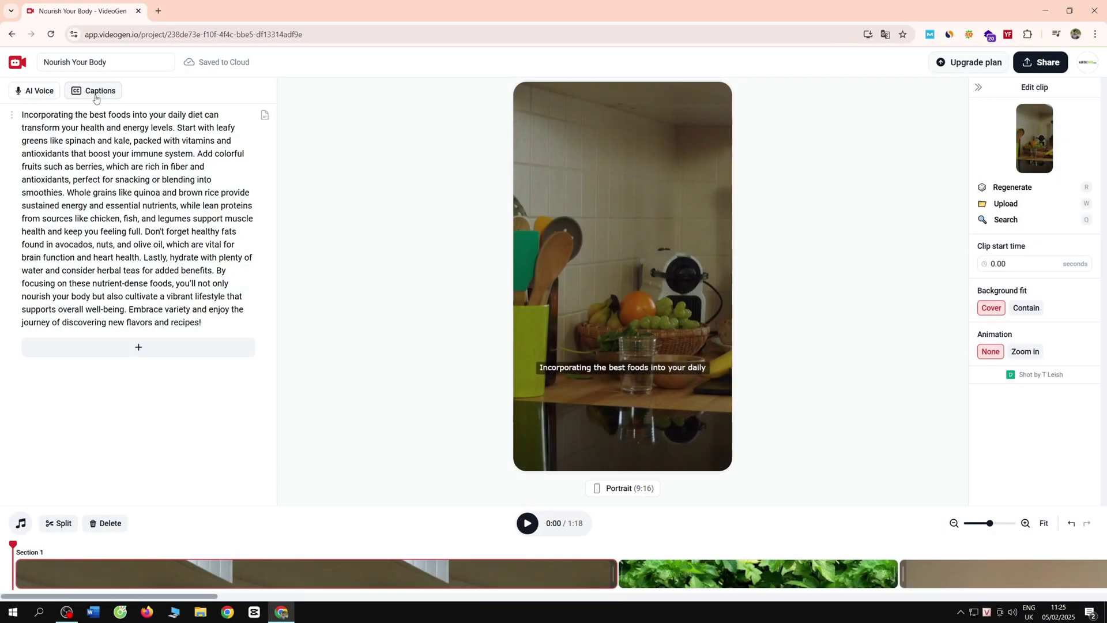
{"action": "left_click", "coordinate": [95, 96]}
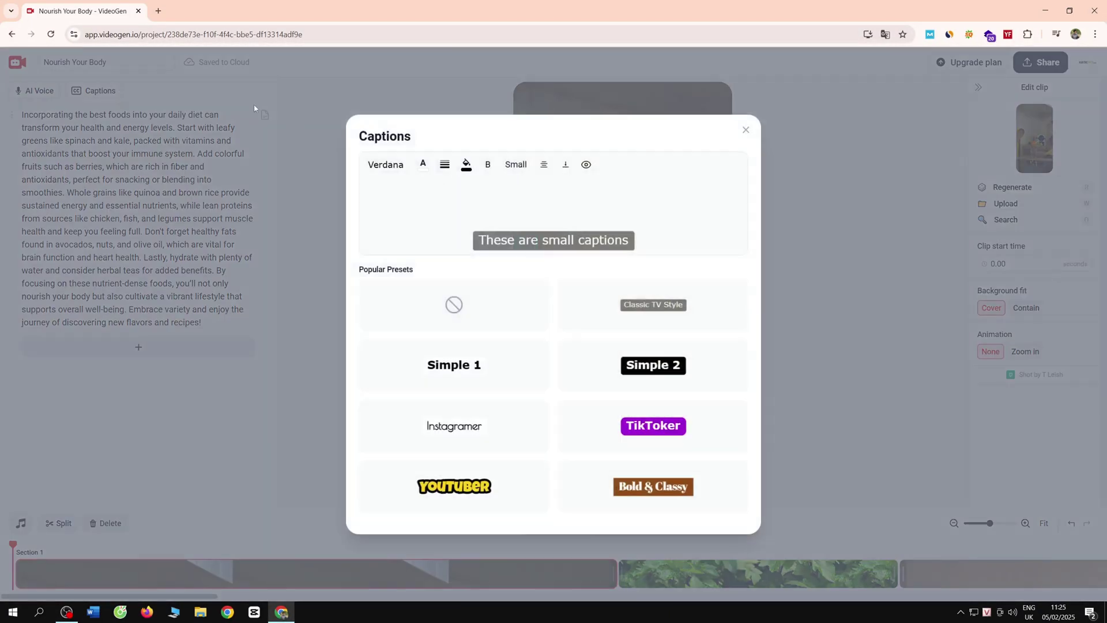
{"action": "left_click", "coordinate": [623, 478]}
{"action": "left_click", "coordinate": [525, 523]}
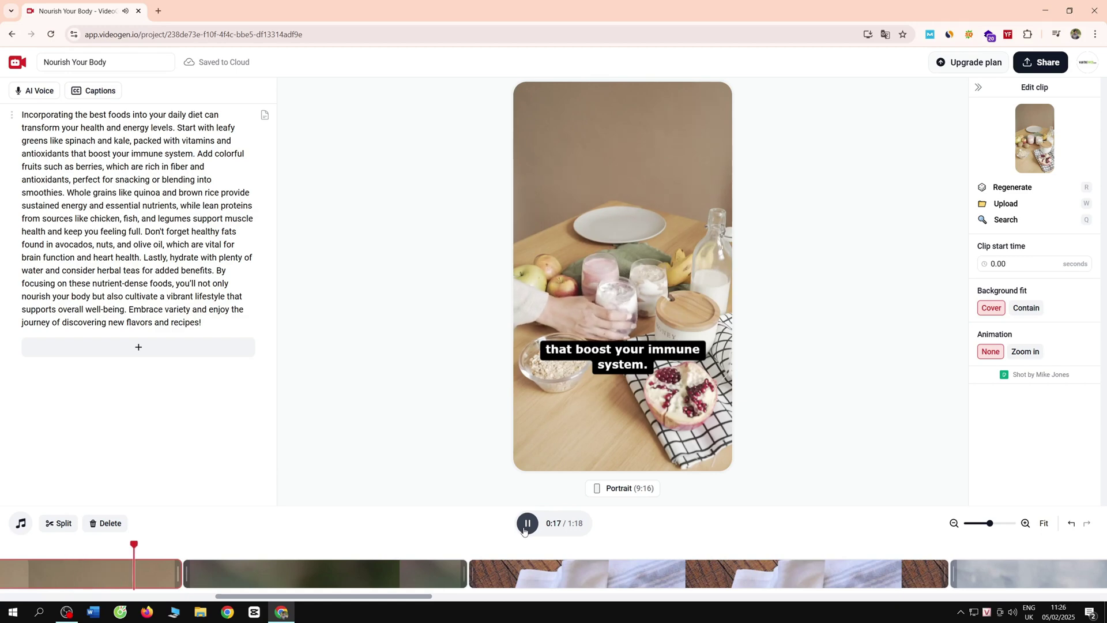
Pause the preview and export the video at 4K resolution
{"action": "left_click", "coordinate": [524, 531]}
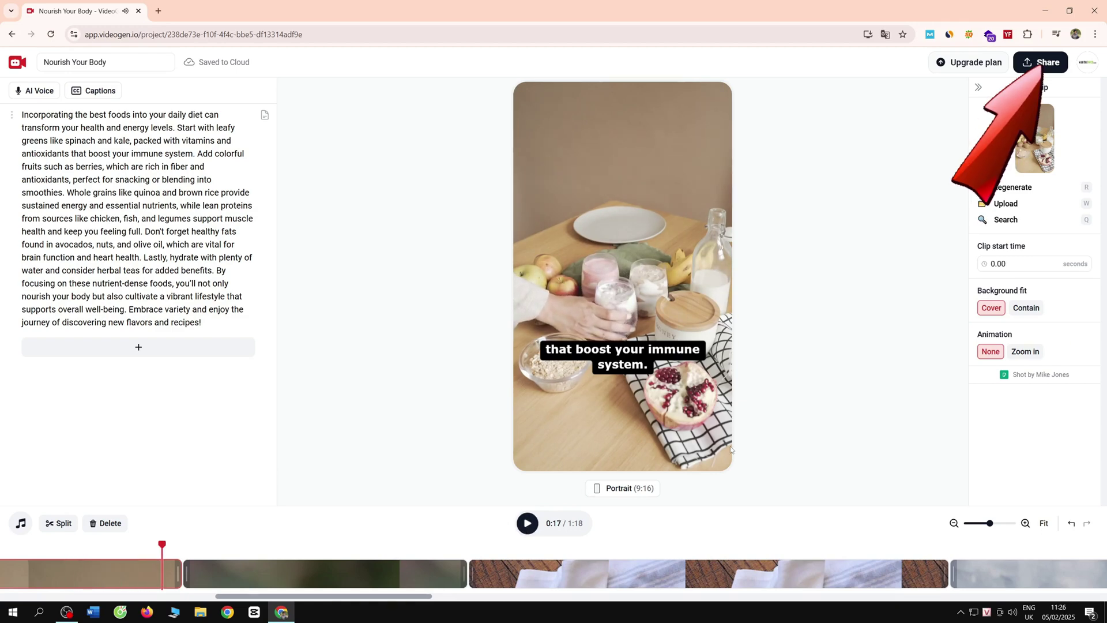
{"action": "left_click", "coordinate": [1045, 61]}
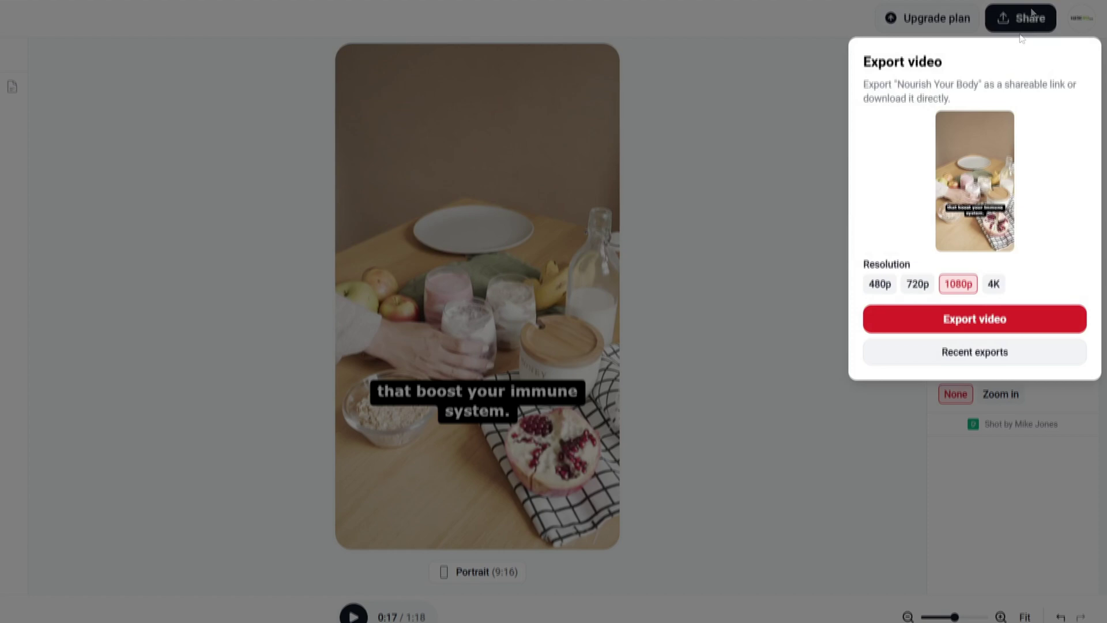
{"action": "left_click", "coordinate": [997, 285]}
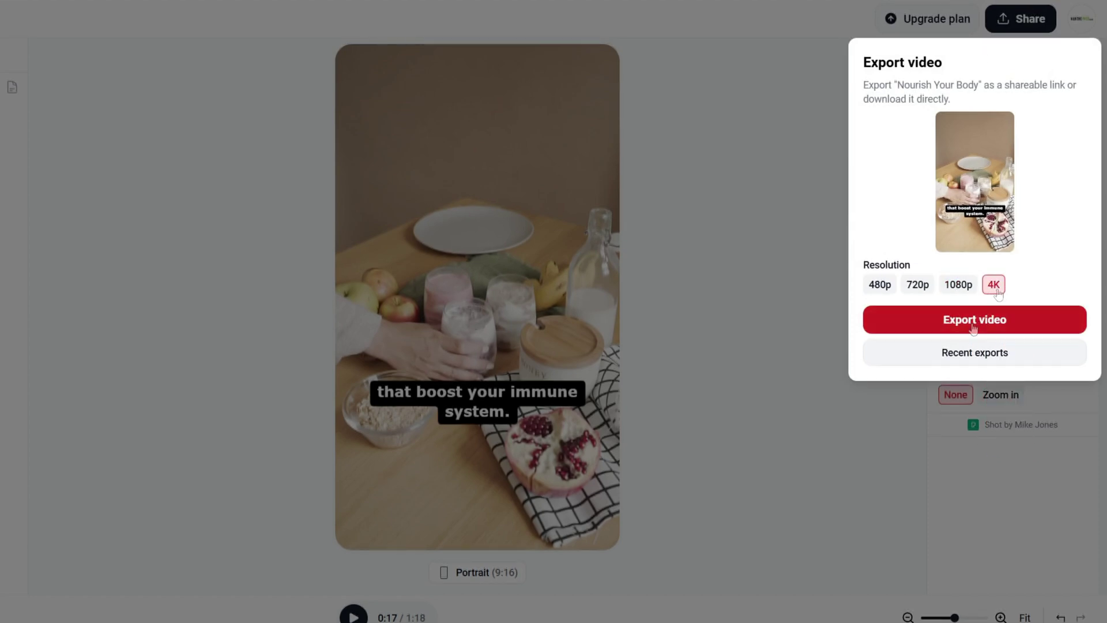
{"action": "left_click", "coordinate": [970, 322]}
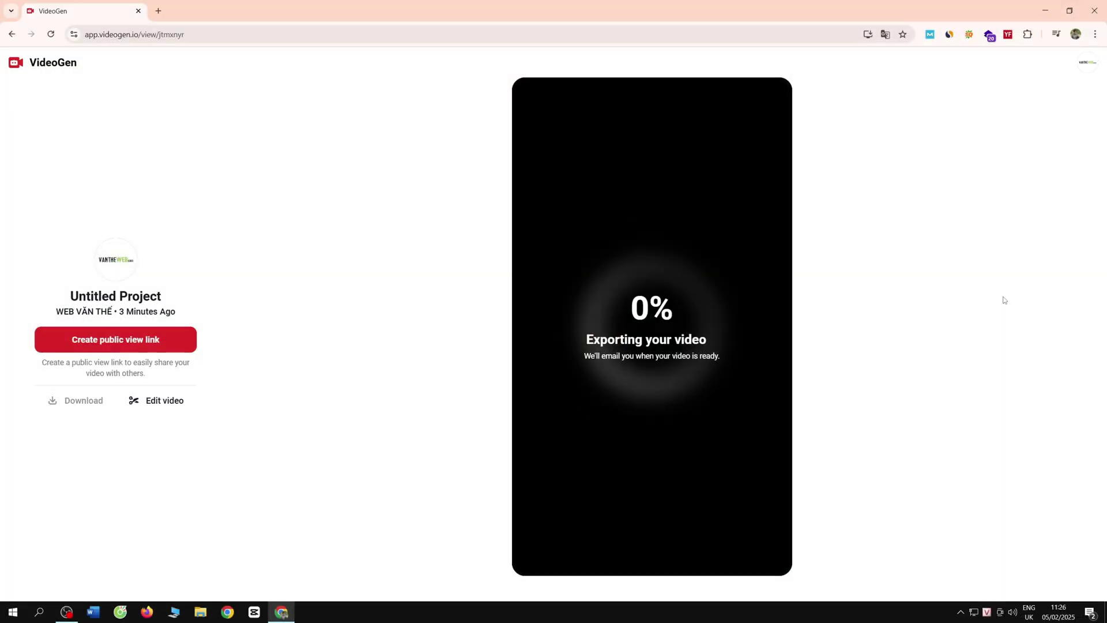